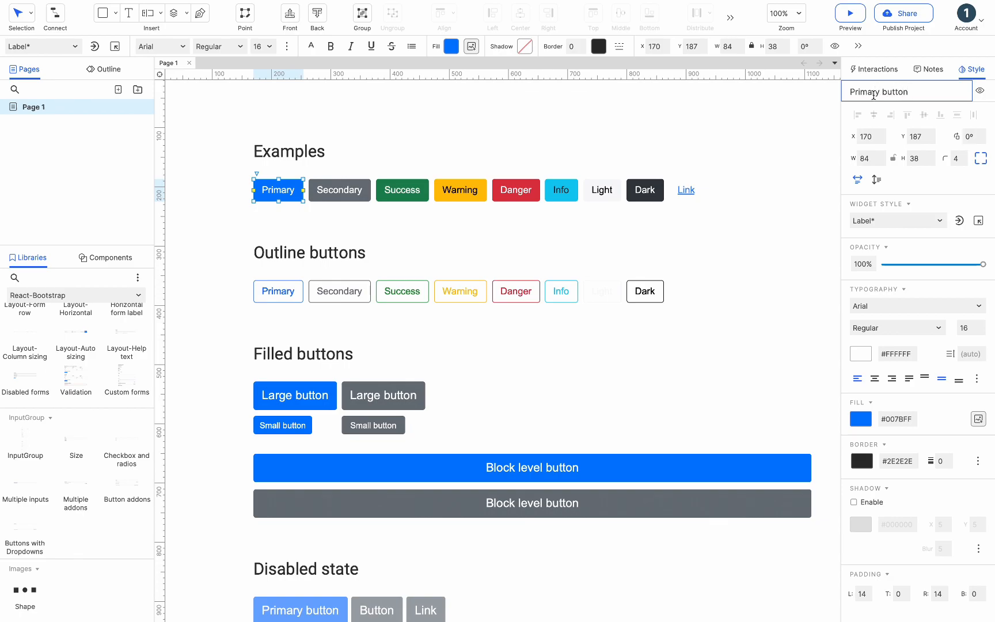
Step: Hide the Primary button widget in the Examples row and deselect it
{"action": "left_click", "coordinate": [980, 91]}
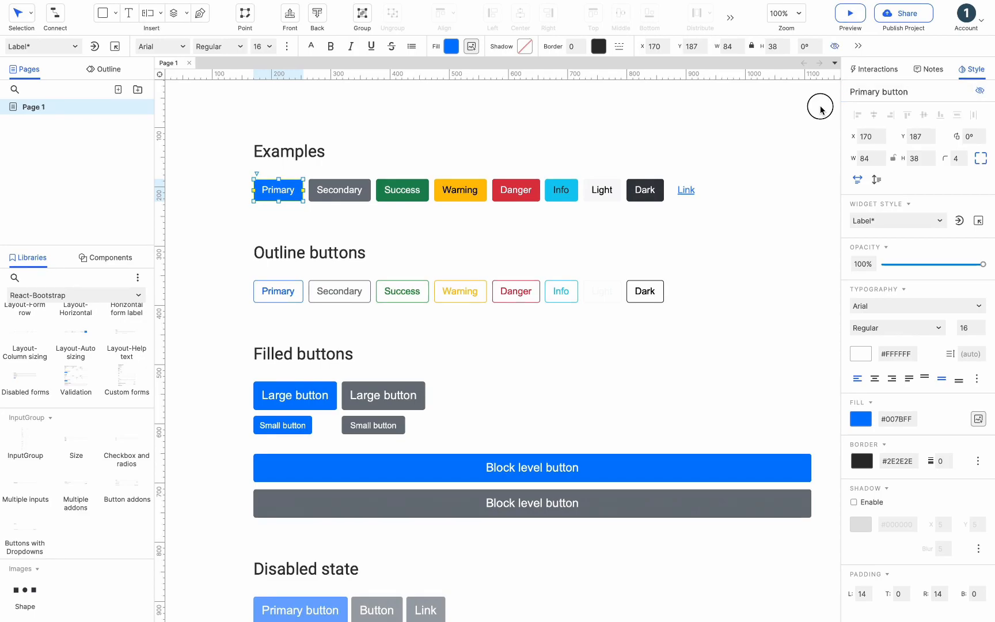
{"action": "left_click", "coordinate": [820, 106]}
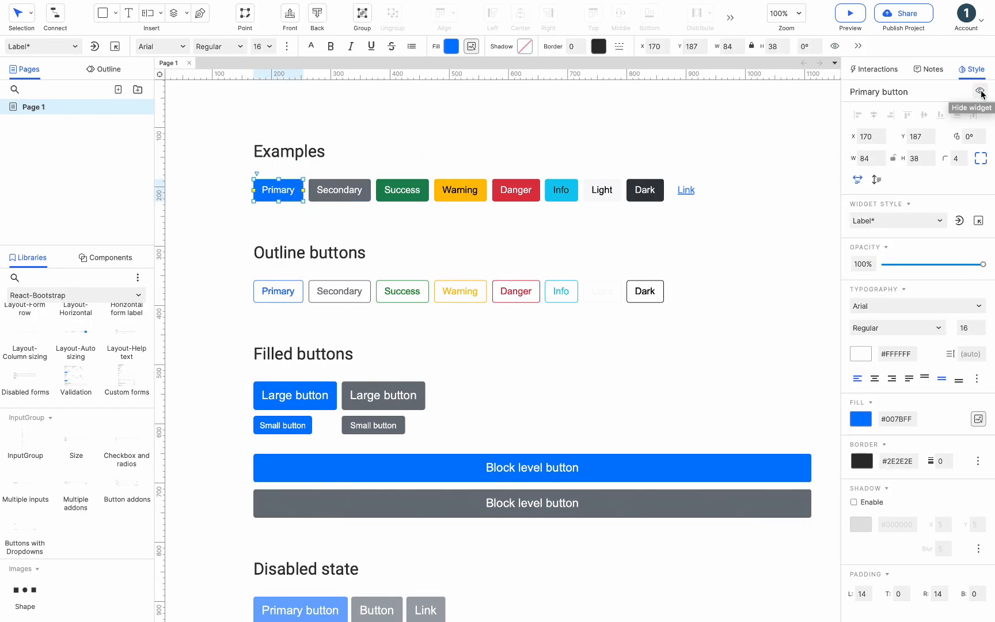
Step: Select all the buttons in the Examples row and try aligning them by their left edges, centers and right edges
{"action": "left_click_drag", "start_coordinate": [714, 219], "coordinate": [266, 189]}
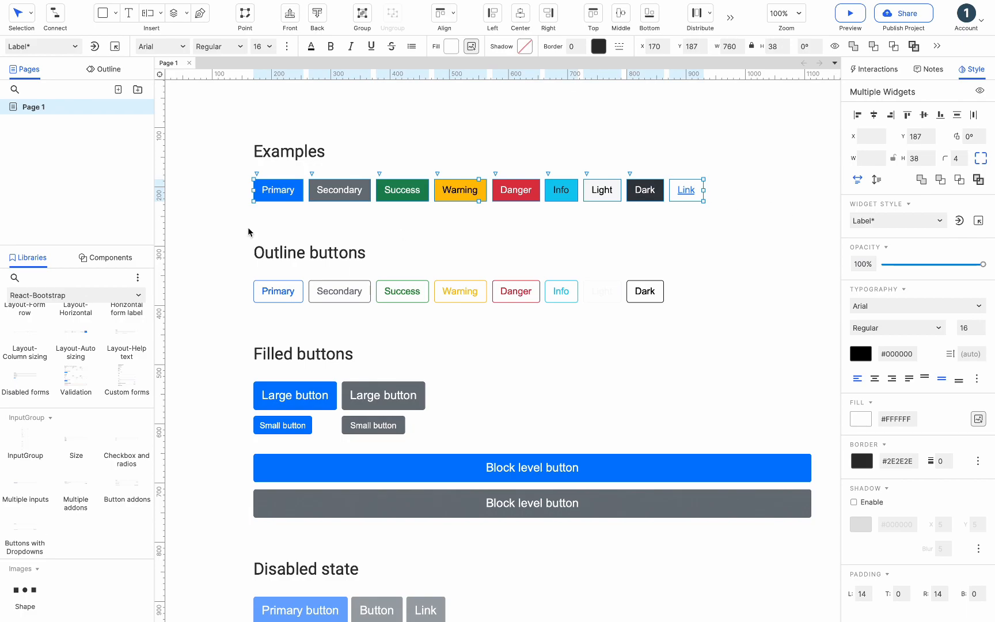
{"action": "scroll", "coordinate": [248, 229], "scroll_direction": "up", "scroll_amount": 5}
{"action": "left_click", "coordinate": [857, 115]}
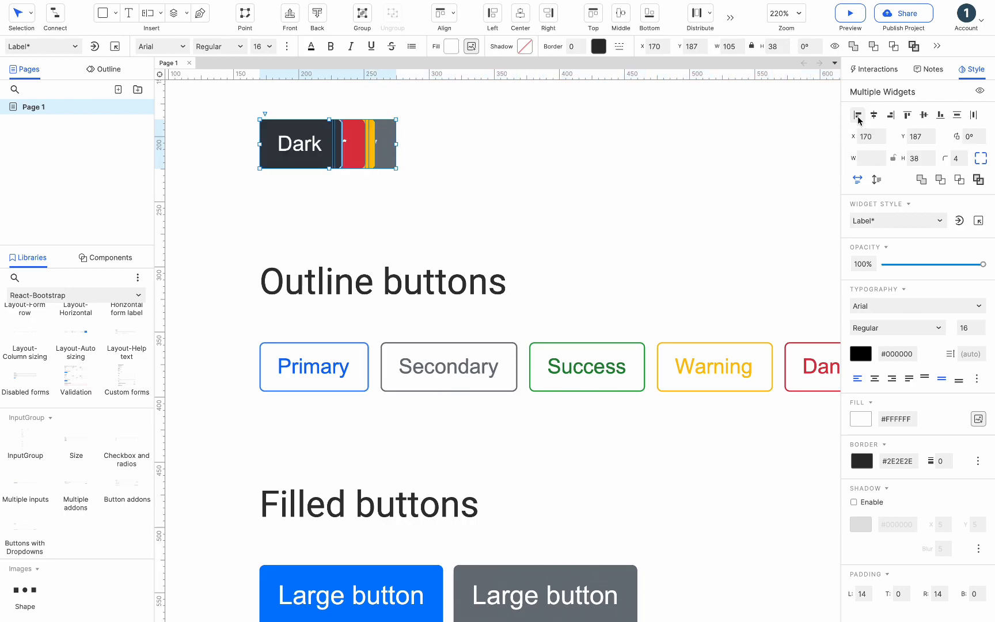
{"action": "left_click", "coordinate": [874, 115]}
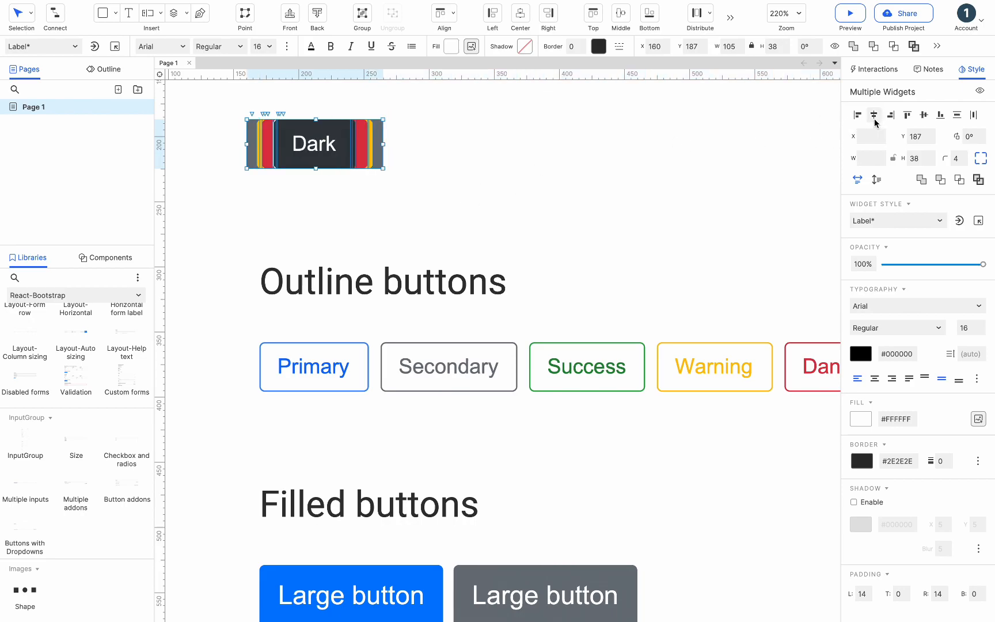
{"action": "left_click", "coordinate": [891, 115]}
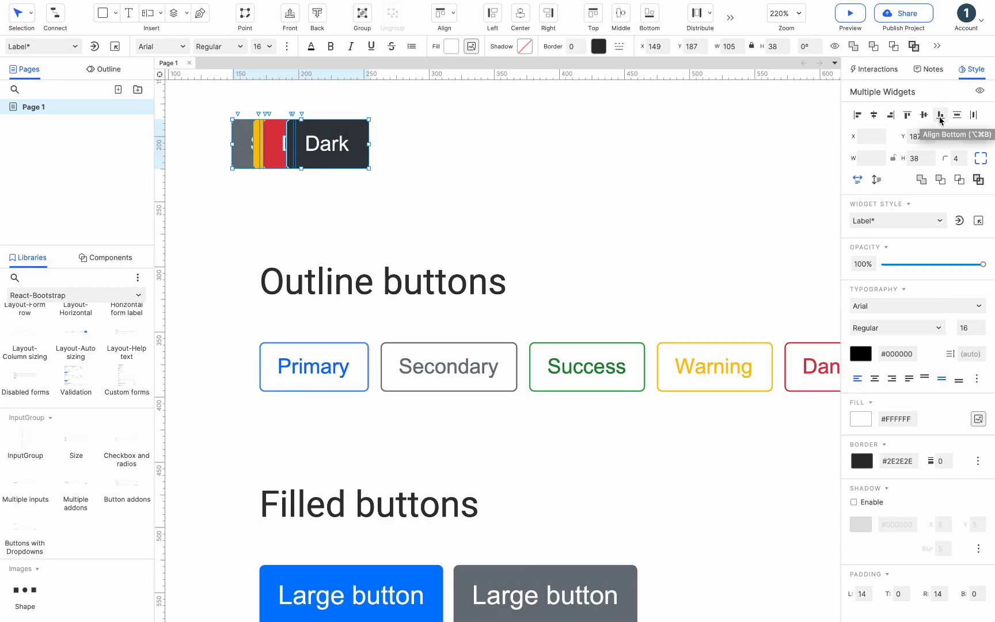
Step: Spread the stacked Examples buttons out along the row and distribute them horizontally
{"action": "scroll", "coordinate": [425, 176], "scroll_direction": "down", "scroll_amount": 5, "text": "ctrl"}
{"action": "left_click", "coordinate": [444, 171]}
{"action": "left_click", "coordinate": [380, 163]}
{"action": "left_click_drag", "start_coordinate": [380, 163], "coordinate": [280, 184]}
{"action": "left_click", "coordinate": [972, 115]}
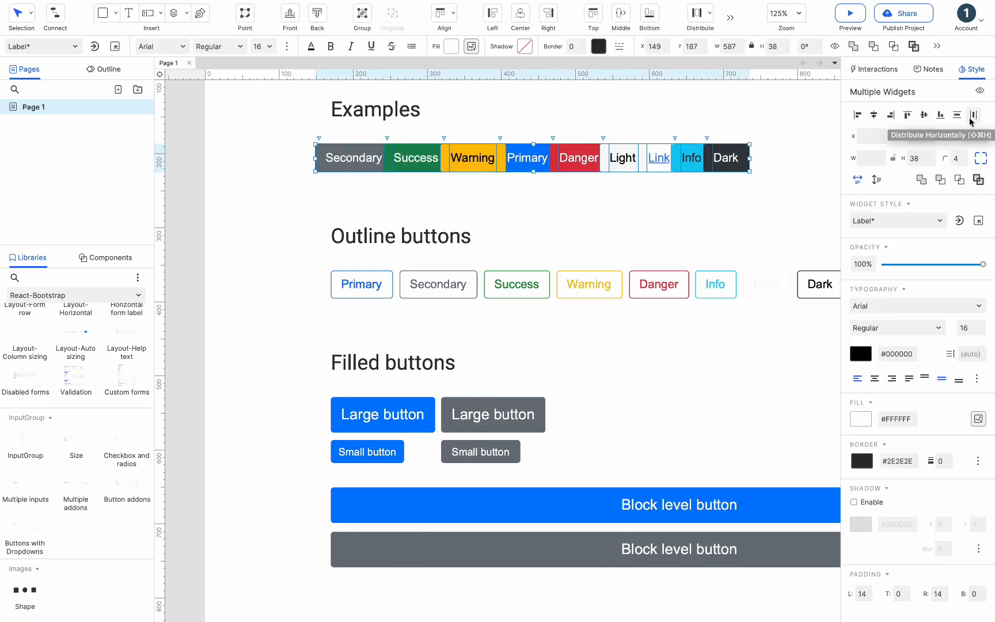
Step: Move the Dark button lower and farther from the others, then distribute all the Examples buttons vertically
{"action": "left_click", "coordinate": [751, 182]}
{"action": "left_click_drag", "start_coordinate": [731, 160], "coordinate": [801, 209]}
{"action": "left_click_drag", "start_coordinate": [814, 154], "coordinate": [328, 215]}
{"action": "left_click", "coordinate": [973, 115]}
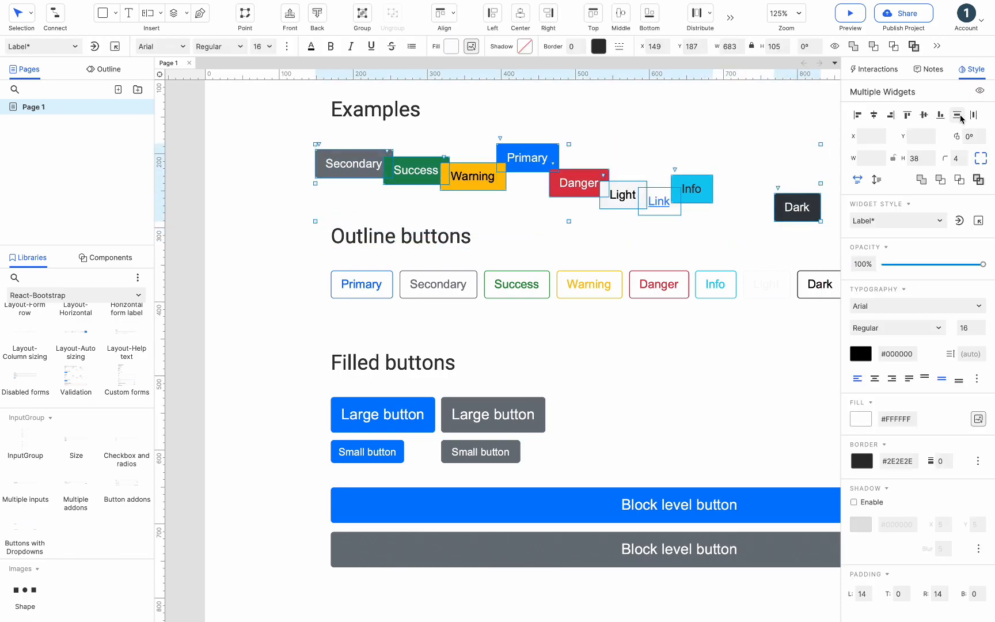
{"action": "left_click", "coordinate": [798, 152]}
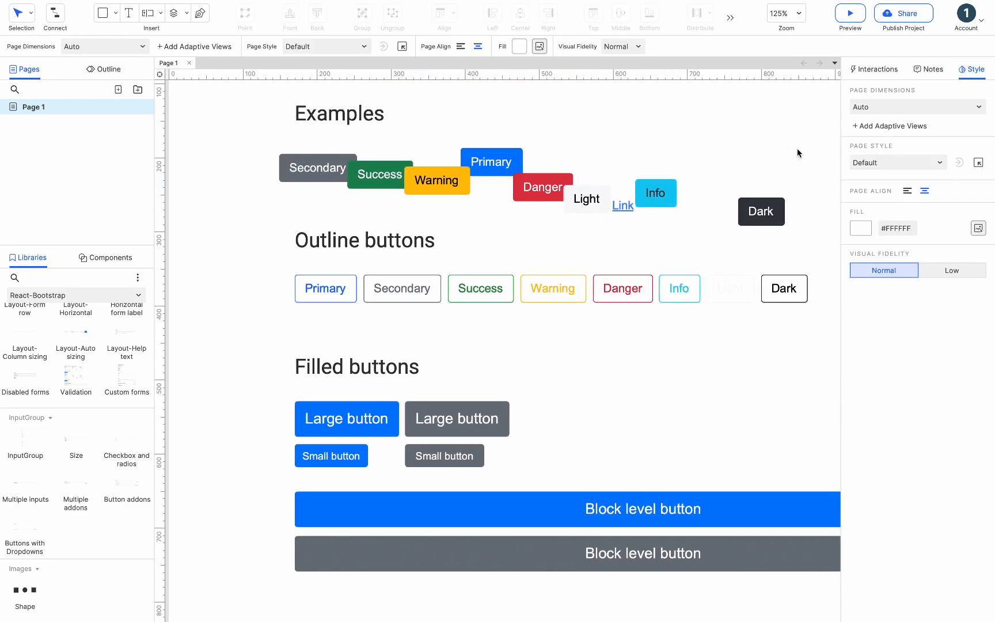
Step: Undo the alignment, move and distribution changes made to the Examples buttons
{"action": "key", "text": "super+z"}
{"action": "key", "text": "super+z"}
{"action": "key", "text": "super+z"}
{"action": "key", "text": "super+z"}
{"action": "key", "text": "super+z"}
{"action": "key", "text": "super+z"}
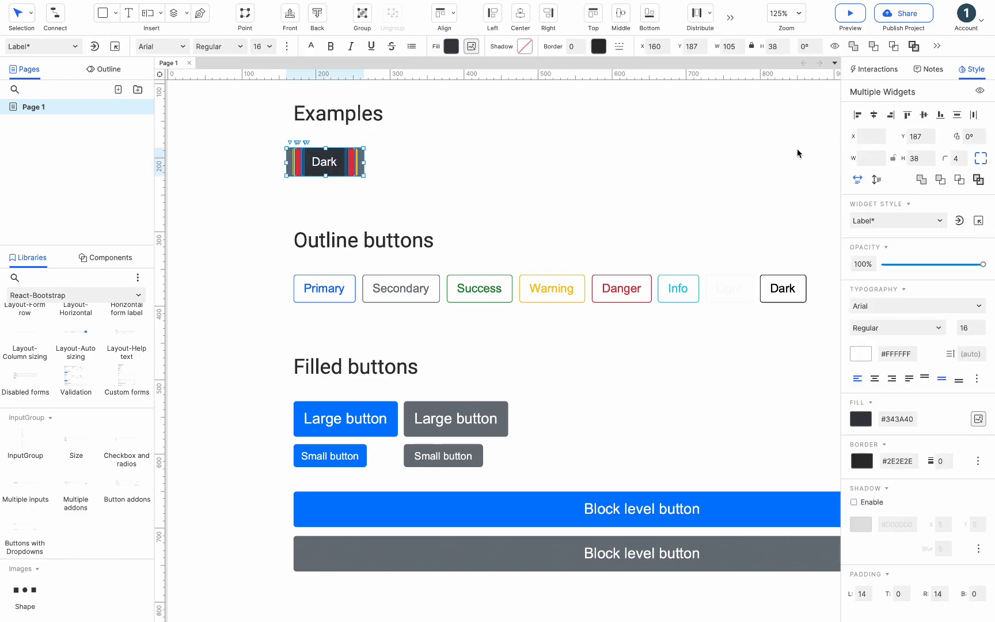
{"action": "scroll", "coordinate": [737, 171], "scroll_direction": "right", "scroll_amount": 1}
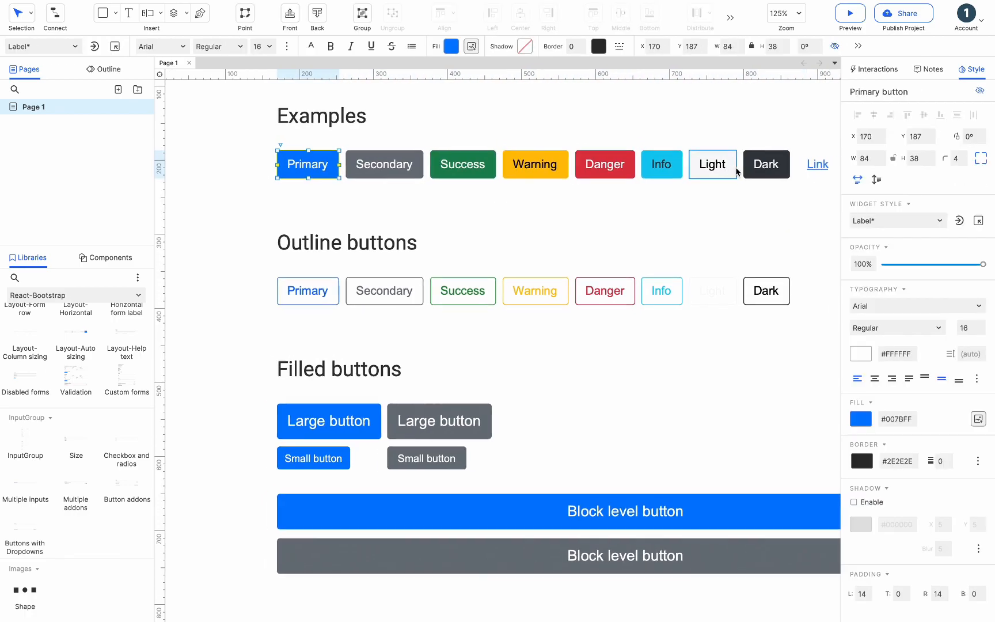
{"action": "scroll", "coordinate": [737, 171], "scroll_direction": "up", "scroll_amount": 1}
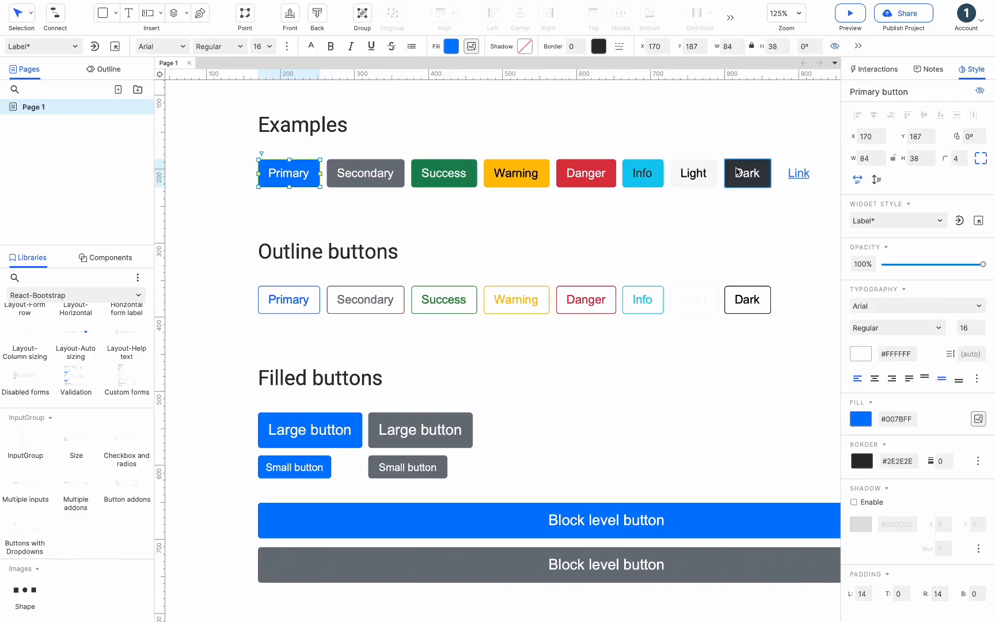
Step: Nudge the Primary button's horizontal position back and forth, ending at X 169
{"action": "left_click", "coordinate": [882, 131]}
{"action": "left_click", "coordinate": [883, 132]}
{"action": "left_click", "coordinate": [882, 131]}
{"action": "left_click", "coordinate": [883, 131]}
{"action": "left_click", "coordinate": [882, 131]}
{"action": "left_click", "coordinate": [883, 139]}
{"action": "left_click", "coordinate": [883, 138]}
{"action": "left_click", "coordinate": [882, 139]}
{"action": "left_click", "coordinate": [882, 138]}
{"action": "left_click", "coordinate": [883, 139]}
{"action": "left_click", "coordinate": [883, 139]}
Step: Nudge the Primary button's vertical position back and forth, ending at Y 185
{"action": "left_click", "coordinate": [933, 132]}
{"action": "left_click", "coordinate": [933, 132]}
{"action": "left_click", "coordinate": [933, 132]}
{"action": "left_click", "coordinate": [933, 132]}
{"action": "left_click", "coordinate": [934, 132]}
{"action": "left_click", "coordinate": [933, 140]}
{"action": "left_click", "coordinate": [933, 140]}
{"action": "left_click", "coordinate": [934, 140]}
{"action": "left_click", "coordinate": [933, 140]}
{"action": "left_click", "coordinate": [934, 140]}
{"action": "left_click", "coordinate": [934, 140]}
{"action": "left_click", "coordinate": [933, 140]}
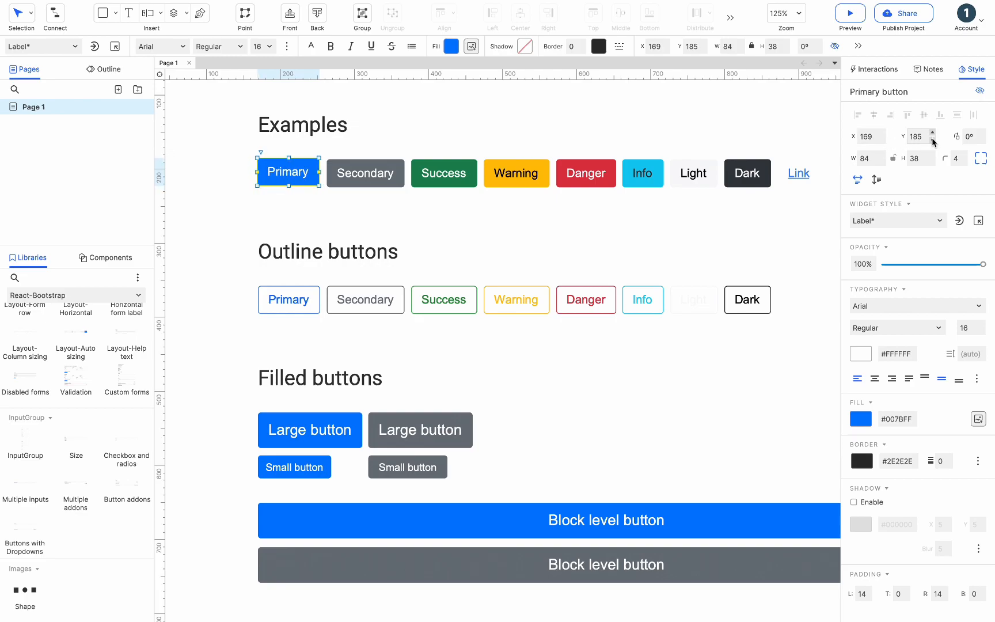
Step: Adjust the Primary button's size to a width of 64 and a height of 56
{"action": "left_click", "coordinate": [883, 153]}
{"action": "left_click", "coordinate": [883, 154]}
{"action": "left_click", "coordinate": [883, 153]}
{"action": "left_click", "coordinate": [884, 153]}
{"action": "left_click", "coordinate": [884, 163]}
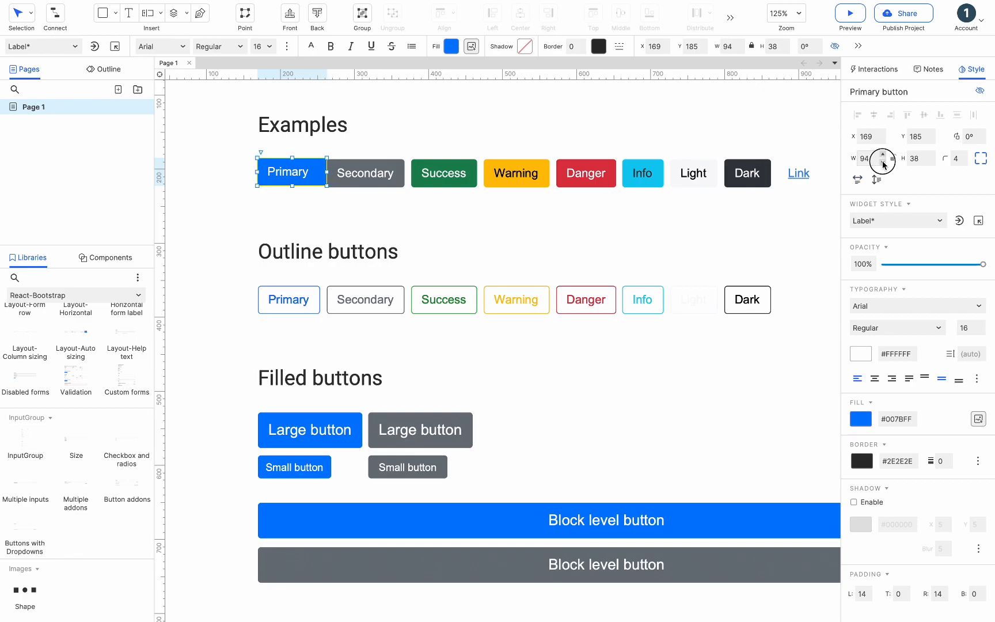
{"action": "left_click", "coordinate": [934, 154]}
{"action": "left_click", "coordinate": [933, 154]}
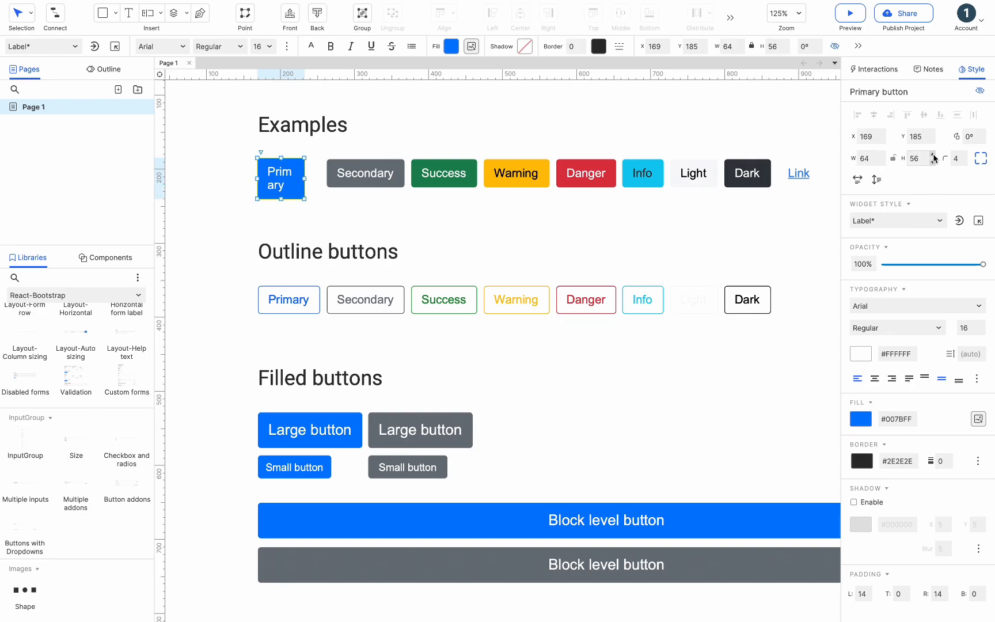
Step: Lock the Primary button's proportions and scale it up, then down to a width of 61 and a height of 53
{"action": "left_click", "coordinate": [892, 159]}
{"action": "left_click", "coordinate": [881, 154]}
{"action": "left_click", "coordinate": [881, 154]}
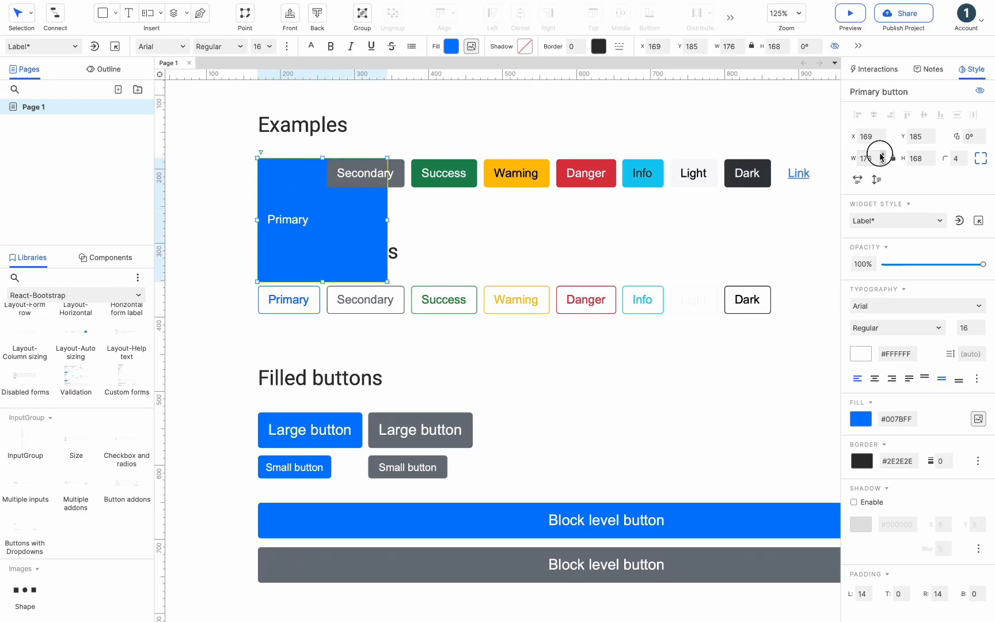
{"action": "left_click", "coordinate": [884, 163]}
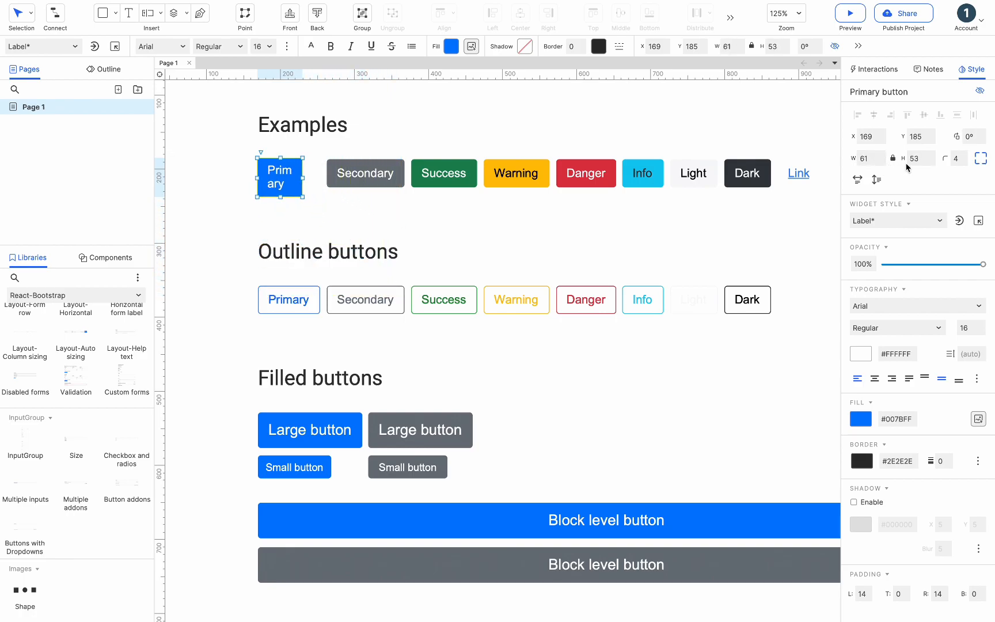
Step: Set the Primary button's corner radius to 76 and enlarge the button on the canvas to about 155 by 103
{"action": "left_click", "coordinate": [966, 154]}
{"action": "left_click", "coordinate": [966, 155]}
{"action": "left_click", "coordinate": [966, 155]}
{"action": "left_click_drag", "start_coordinate": [302, 197], "coordinate": [339, 194]}
{"action": "left_click_drag", "start_coordinate": [258, 175], "coordinate": [209, 174]}
Step: Rotate the Primary button to 23° and deselect it
{"action": "left_click", "coordinate": [982, 133]}
{"action": "left_click", "coordinate": [984, 134]}
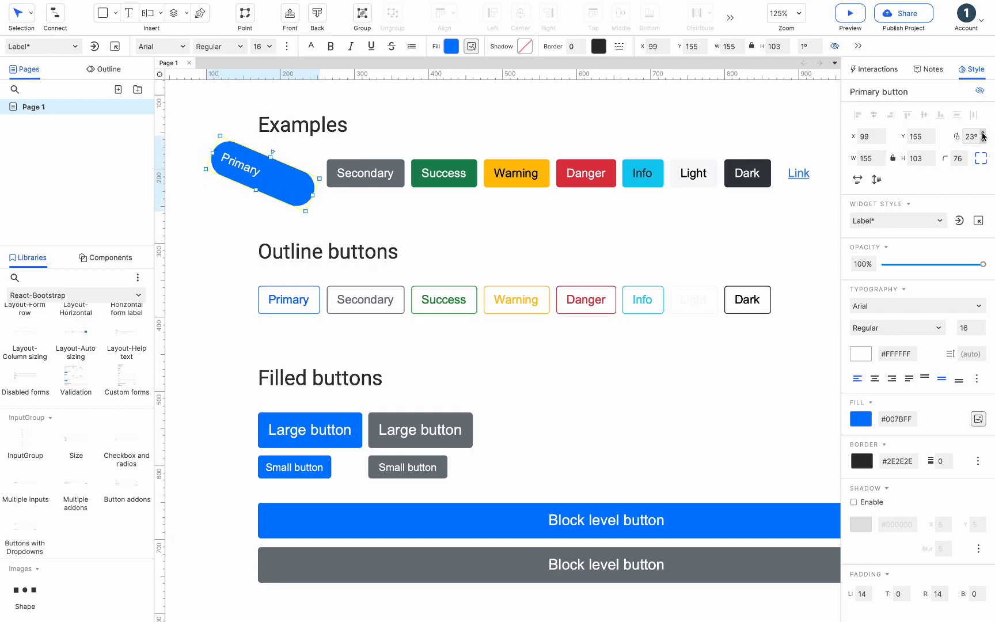
{"action": "left_click", "coordinate": [421, 203]}
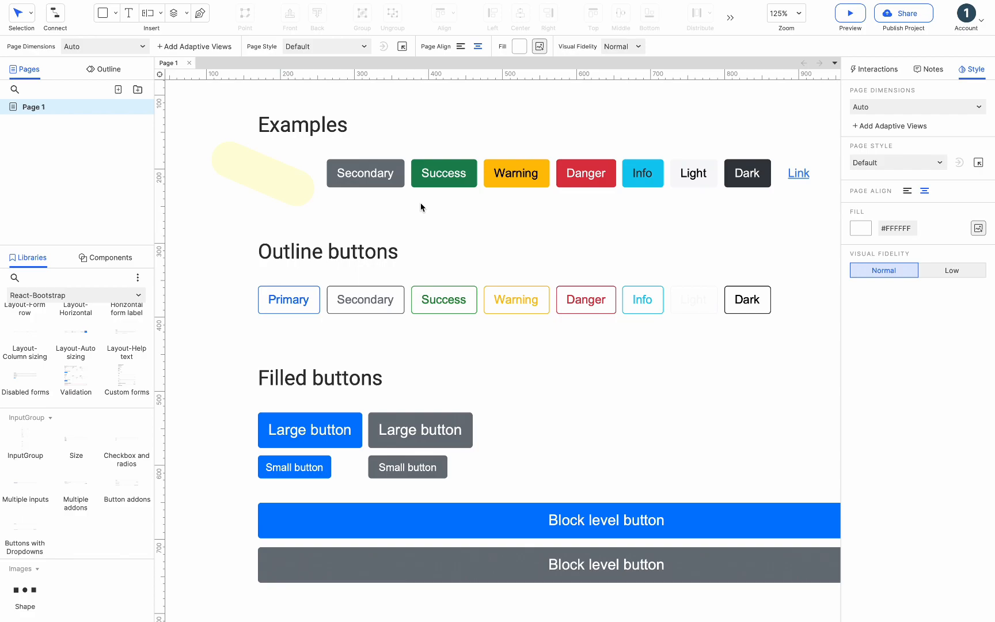
Step: Change the Secondary label in the Examples row to "Secondary Button" and move the button just below the row, to about X 323, Y 247
{"action": "left_click", "coordinate": [362, 173]}
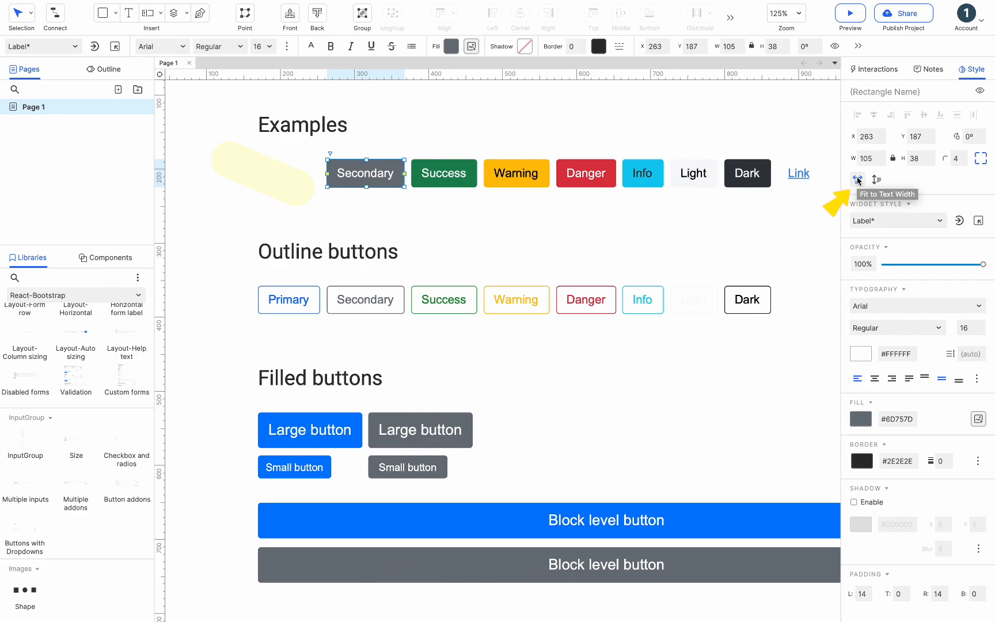
{"action": "double_click", "coordinate": [395, 173]}
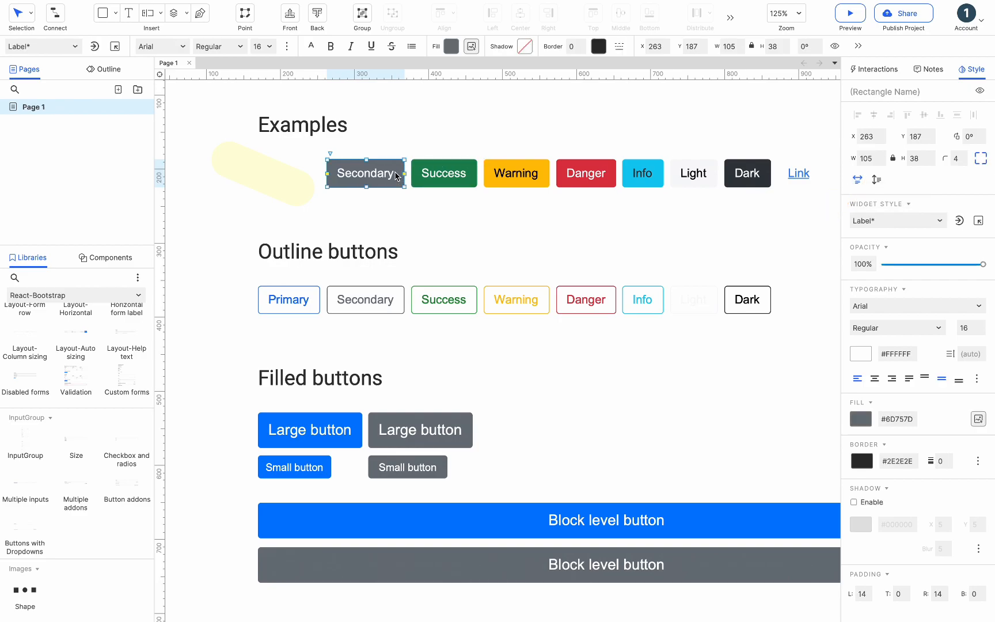
{"action": "double_click", "coordinate": [391, 174]}
{"action": "type", "text": "Butto"}
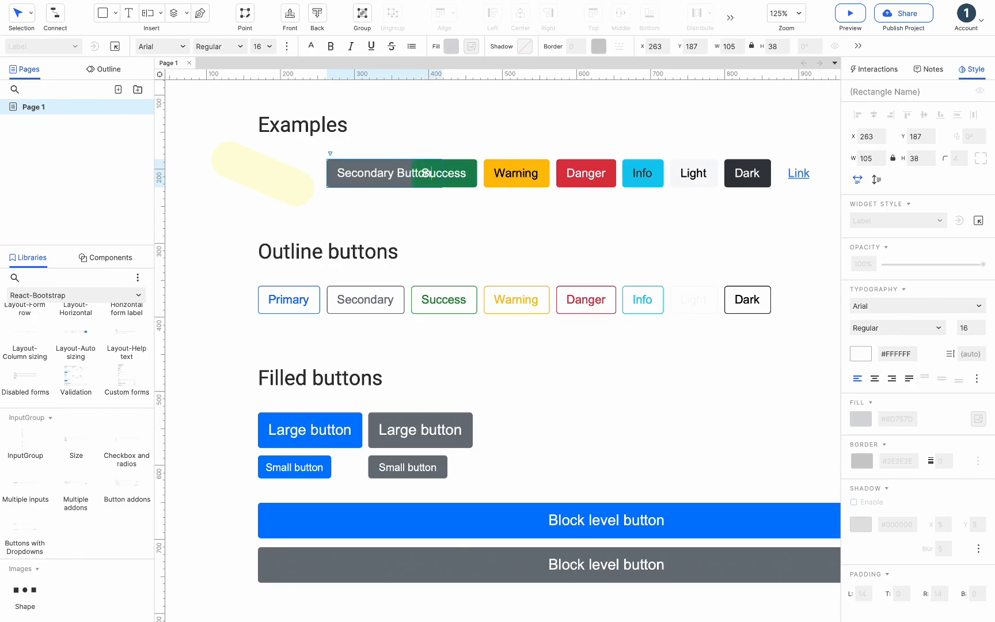
{"action": "type", "text": "n"}
{"action": "key", "text": "Escape"}
{"action": "left_click_drag", "start_coordinate": [359, 168], "coordinate": [403, 213]}
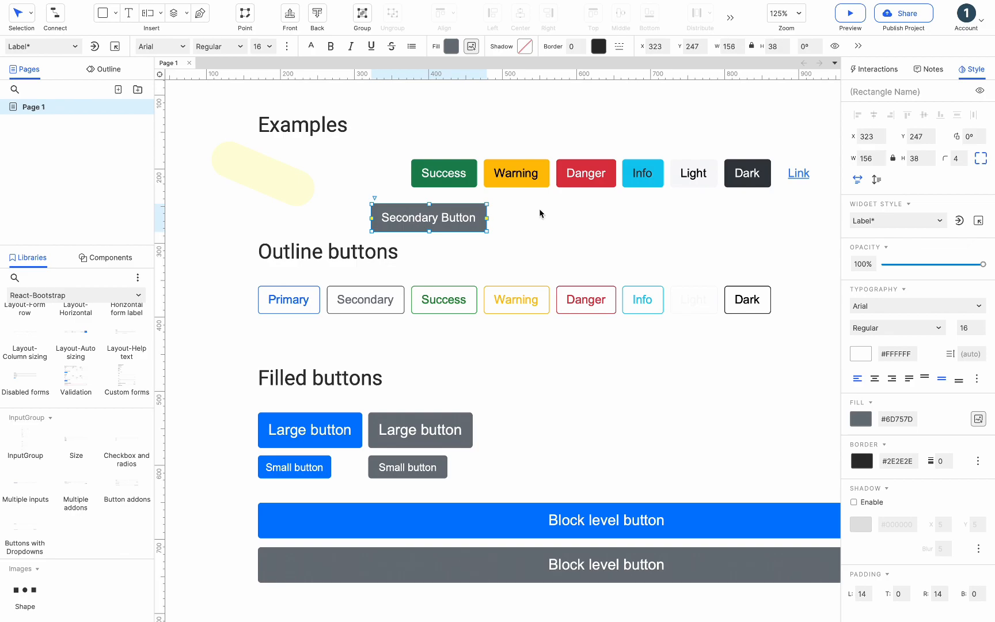
Step: Fit the Secondary Button's height to its text and set its top and bottom padding to 9
{"action": "left_click", "coordinate": [876, 179]}
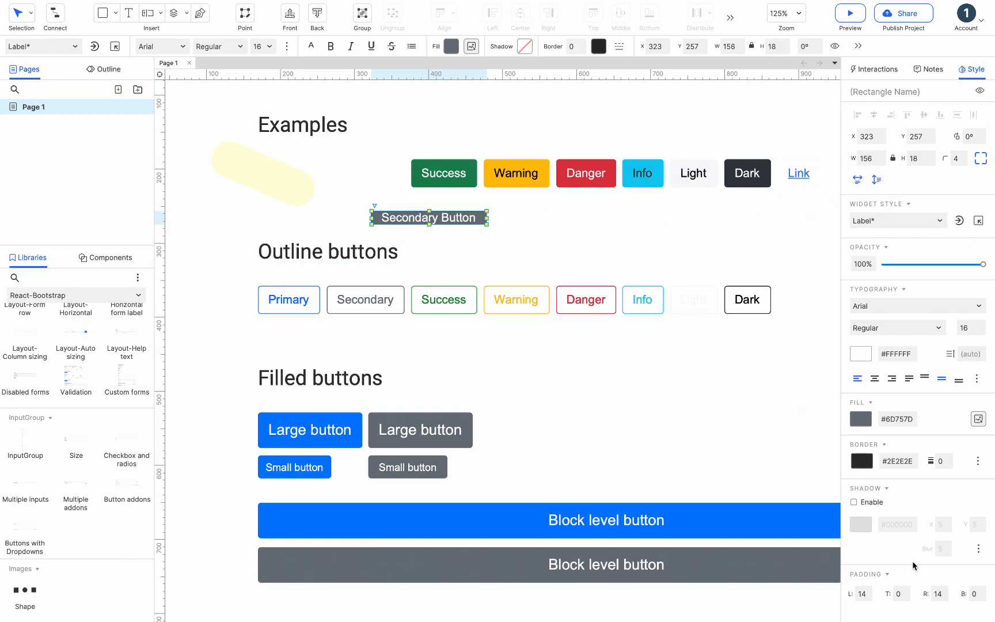
{"action": "left_click", "coordinate": [907, 591]}
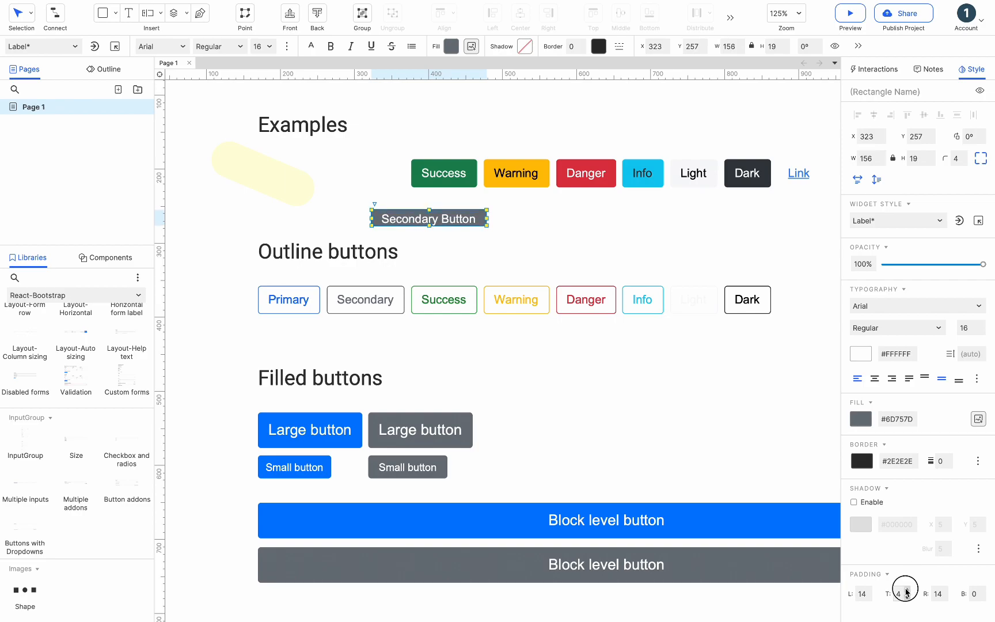
{"action": "left_click", "coordinate": [981, 591]}
{"action": "left_click", "coordinate": [980, 598]}
{"action": "left_click", "coordinate": [980, 597]}
{"action": "left_click", "coordinate": [981, 597]}
{"action": "left_click", "coordinate": [981, 598]}
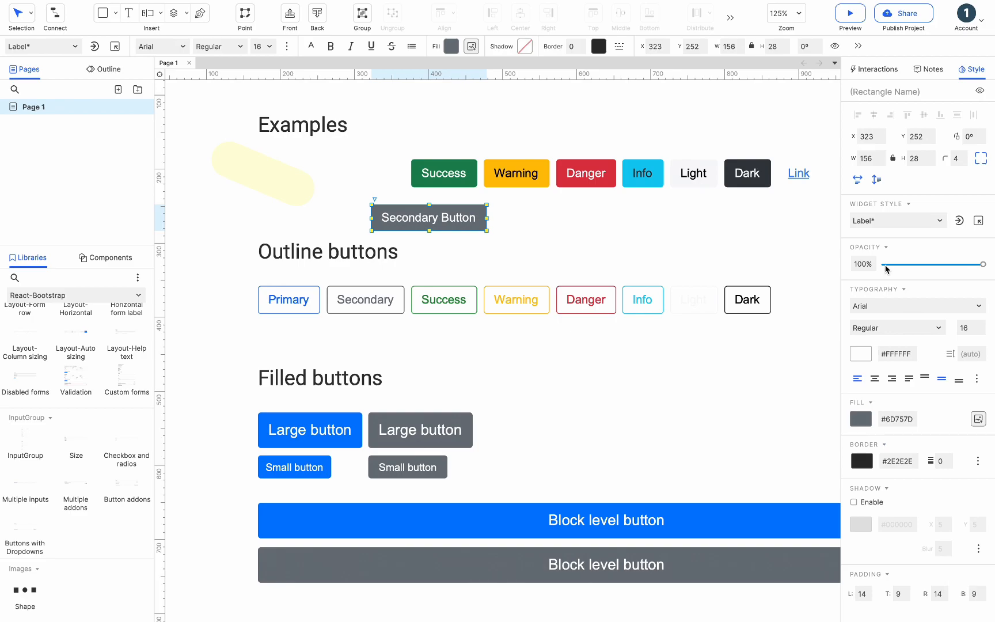
Step: Browse the widget styles for the Secondary Button and try a lower opacity before restoring it to 100%
{"action": "left_click", "coordinate": [872, 220]}
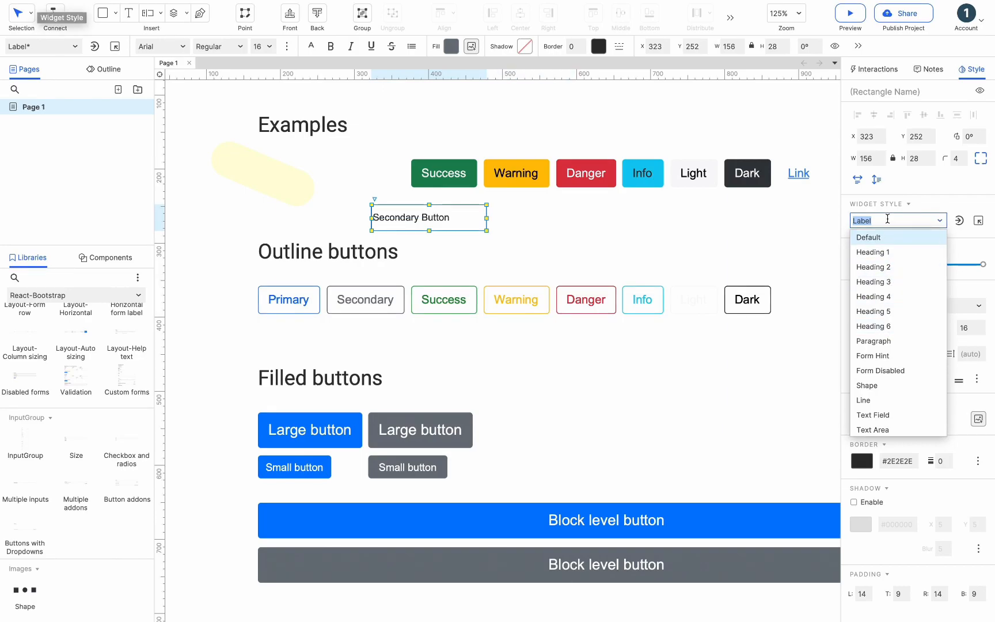
{"action": "left_click", "coordinate": [874, 210]}
{"action": "left_click_drag", "start_coordinate": [944, 264], "coordinate": [983, 264]}
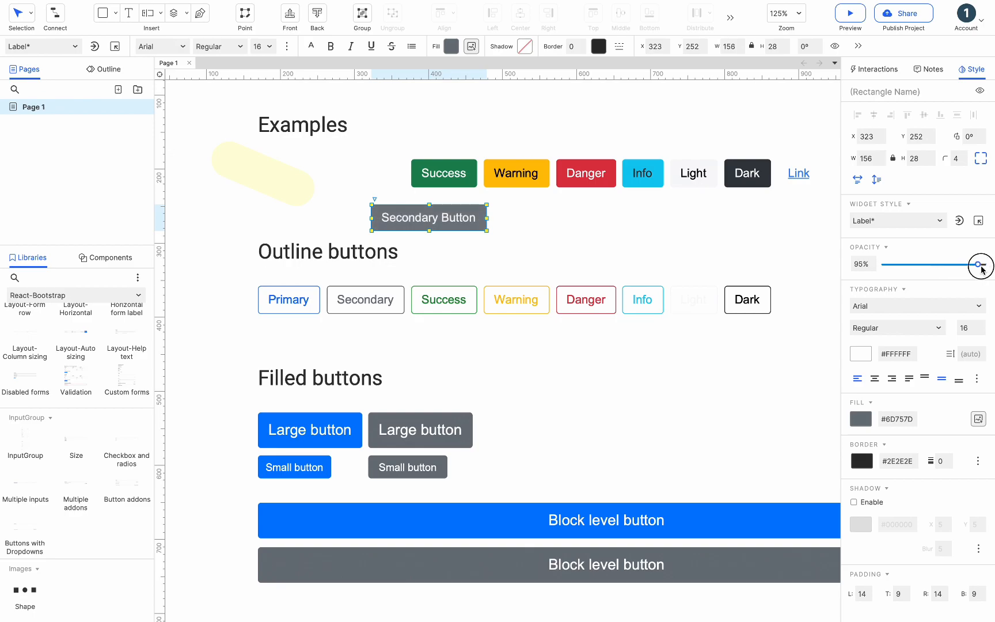
Step: Review the typeface and font weight options and set the Secondary Button's font size to 20
{"action": "left_click", "coordinate": [898, 301]}
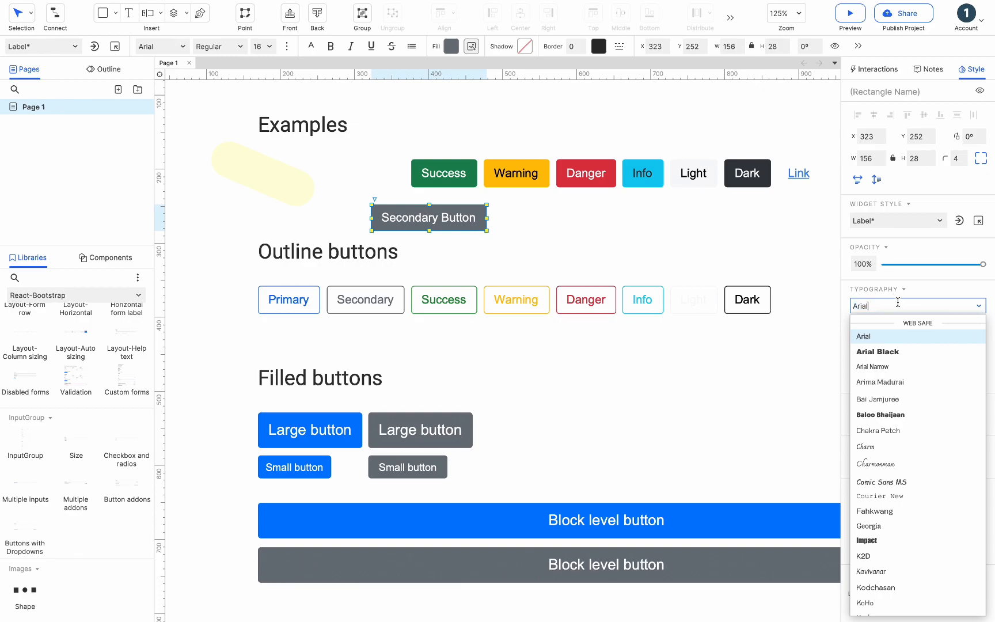
{"action": "left_click", "coordinate": [891, 329]}
{"action": "left_click", "coordinate": [891, 330]}
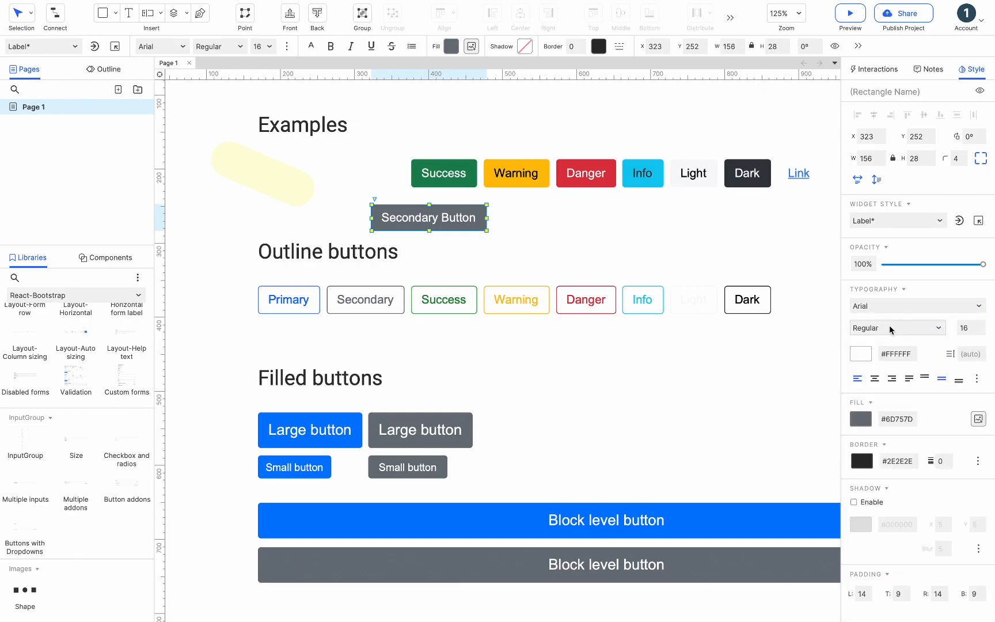
{"action": "left_click", "coordinate": [983, 324]}
{"action": "left_click", "coordinate": [983, 325]}
{"action": "left_click", "coordinate": [983, 325]}
{"action": "left_click", "coordinate": [982, 325]}
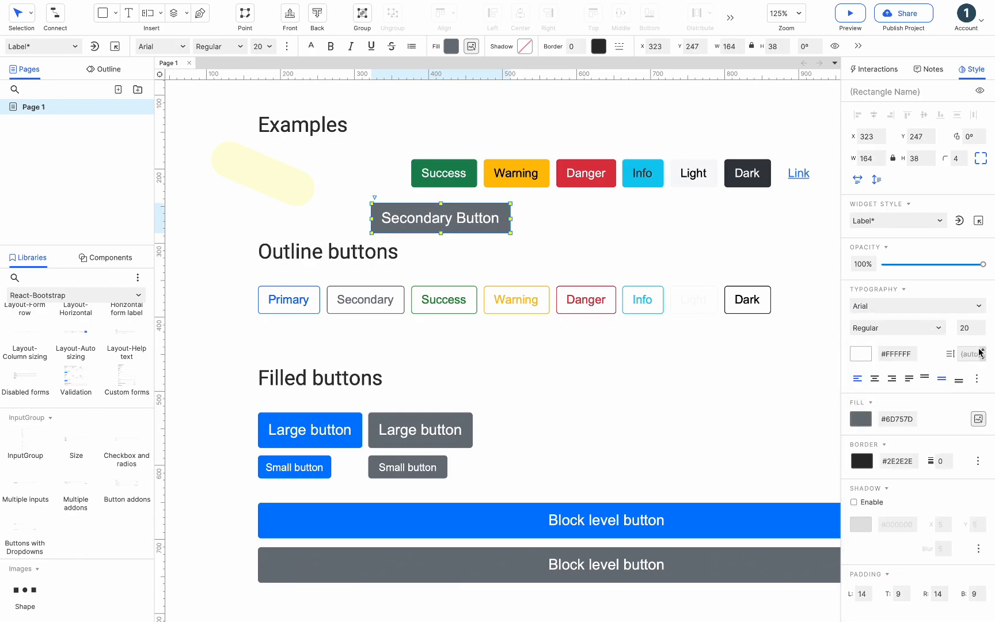
Step: Set the Secondary Button's line spacing to 37
{"action": "left_click", "coordinate": [983, 352]}
{"action": "left_click", "coordinate": [983, 351]}
{"action": "left_click", "coordinate": [983, 351]}
{"action": "left_click", "coordinate": [983, 352]}
Step: Widen the Secondary Button to about 429 and try right and center text alignment, ending with left alignment
{"action": "left_click", "coordinate": [891, 380]}
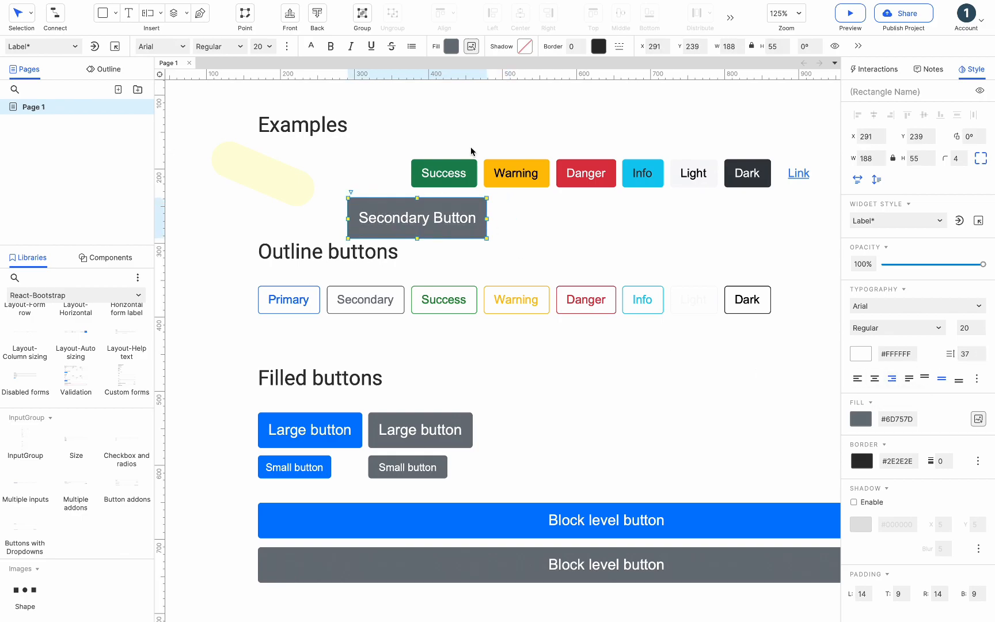
{"action": "left_click_drag", "start_coordinate": [487, 219], "coordinate": [665, 220]}
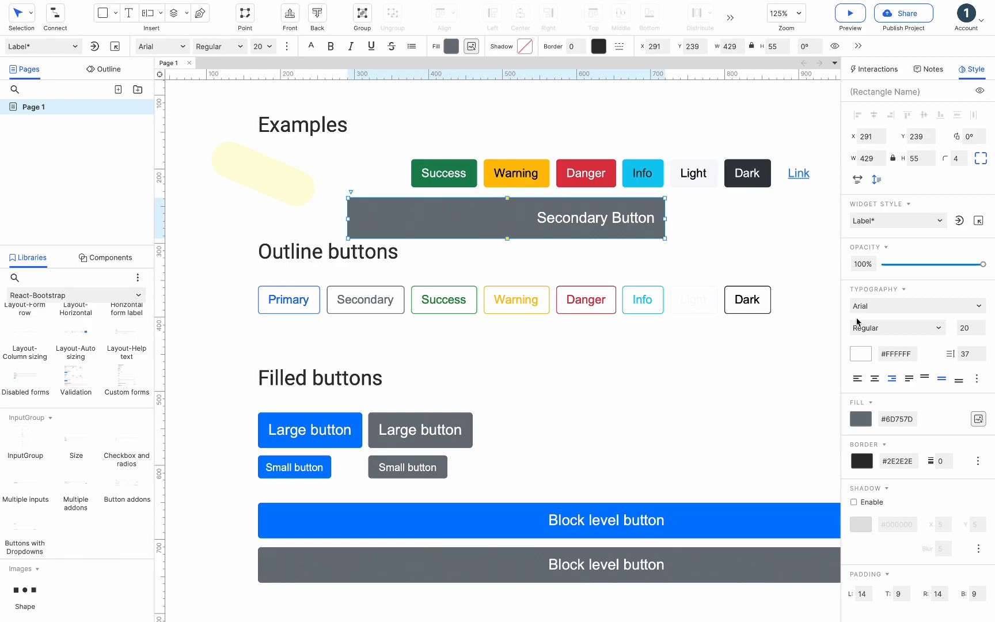
{"action": "left_click", "coordinate": [875, 379]}
{"action": "left_click", "coordinate": [858, 378]}
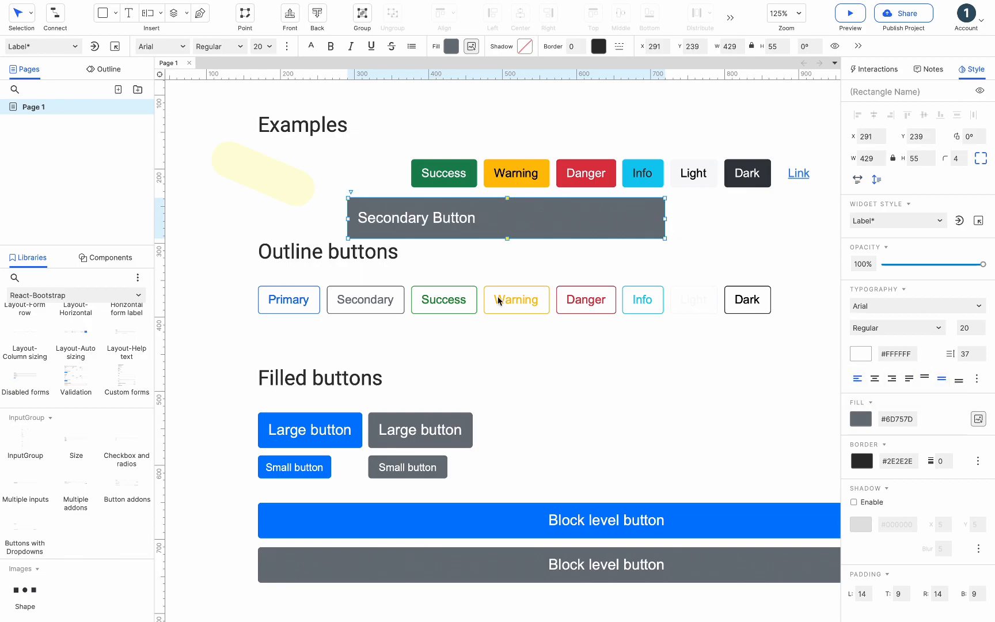
Step: Enlarge the Secondary Button to about 145 tall and try top and bottom text alignment, ending with middle alignment
{"action": "left_click_drag", "start_coordinate": [508, 238], "coordinate": [533, 273]}
{"action": "left_click", "coordinate": [924, 378]}
{"action": "left_click", "coordinate": [958, 381]}
{"action": "left_click", "coordinate": [940, 381]}
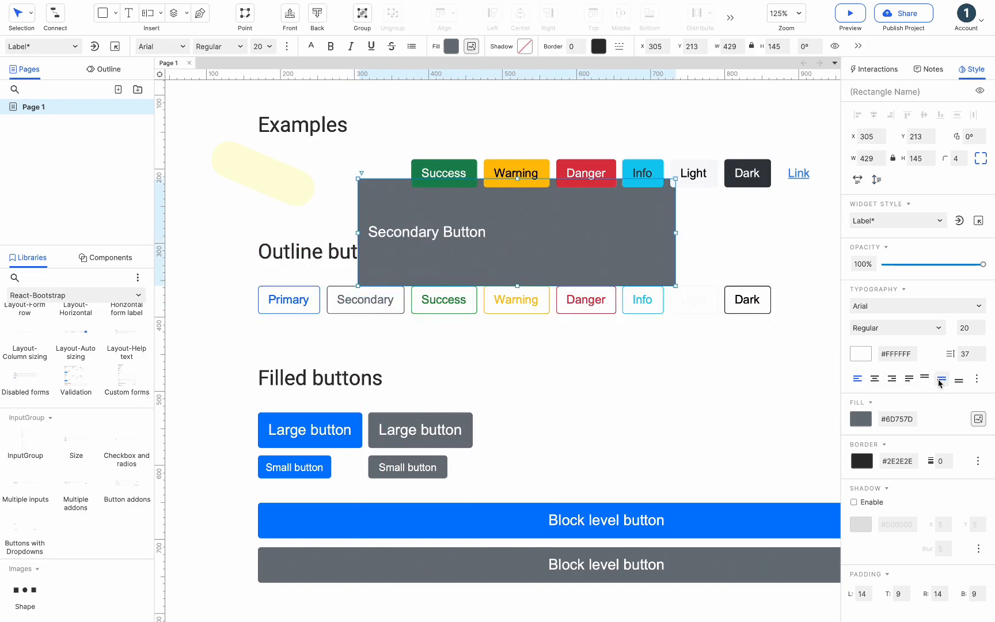
Step: Delete the enlarged Secondary Button from the Examples row
{"action": "left_click", "coordinate": [707, 259]}
{"action": "left_click", "coordinate": [610, 238]}
{"action": "key", "text": "Delete"}
Step: Change the fill colour of the filled Success button in the Examples row to magenta #D31FC9
{"action": "left_click", "coordinate": [459, 177]}
{"action": "left_click", "coordinate": [859, 417]}
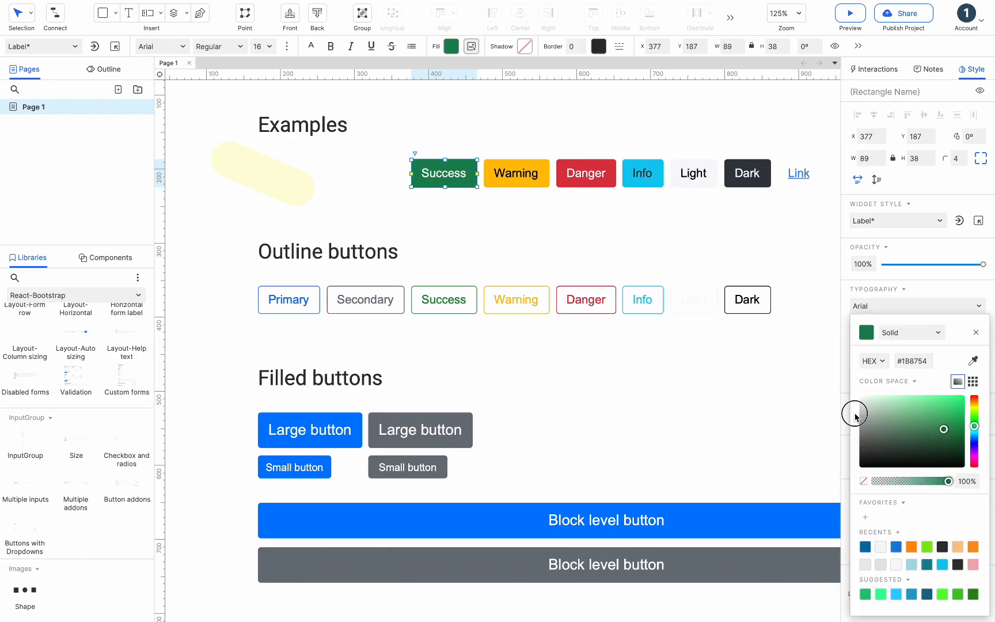
{"action": "mouse_move", "coordinate": [975, 435]}
{"action": "left_mouse_down"}
{"action": "mouse_move", "coordinate": [977, 461]}
{"action": "mouse_move", "coordinate": [951, 411]}
{"action": "left_mouse_up"}
{"action": "left_click", "coordinate": [687, 234]}
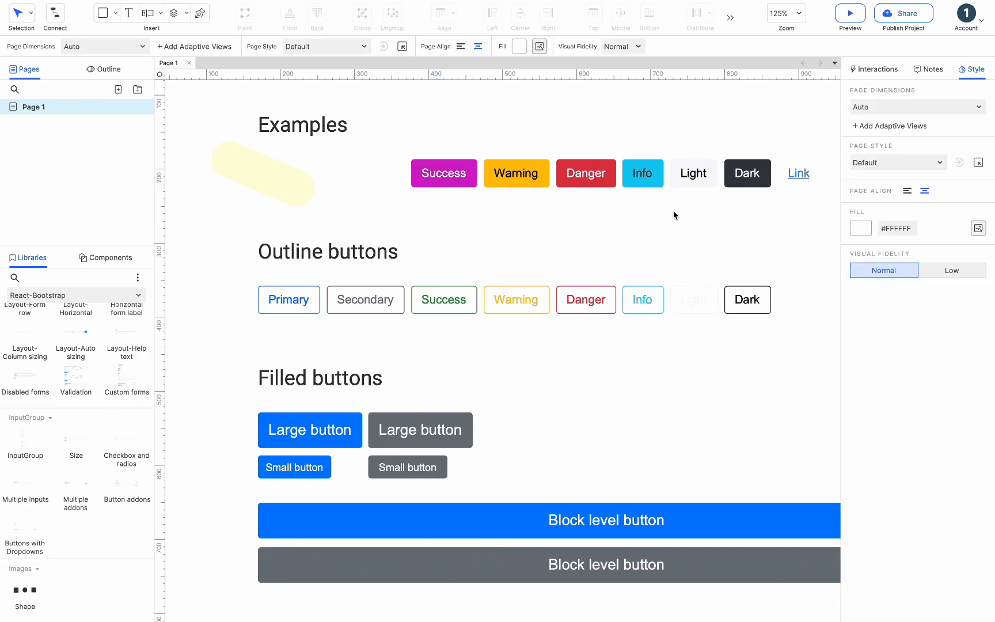
Step: Set the magenta Success button's border thickness to 3
{"action": "left_click", "coordinate": [467, 184]}
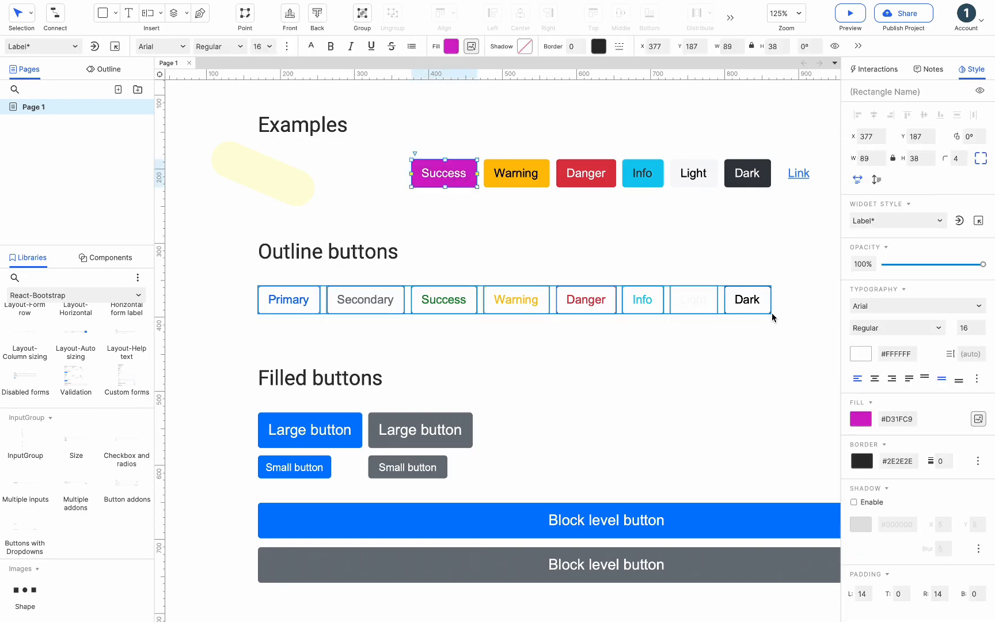
{"action": "left_click", "coordinate": [950, 459]}
{"action": "left_click", "coordinate": [950, 458]}
{"action": "left_click", "coordinate": [950, 458]}
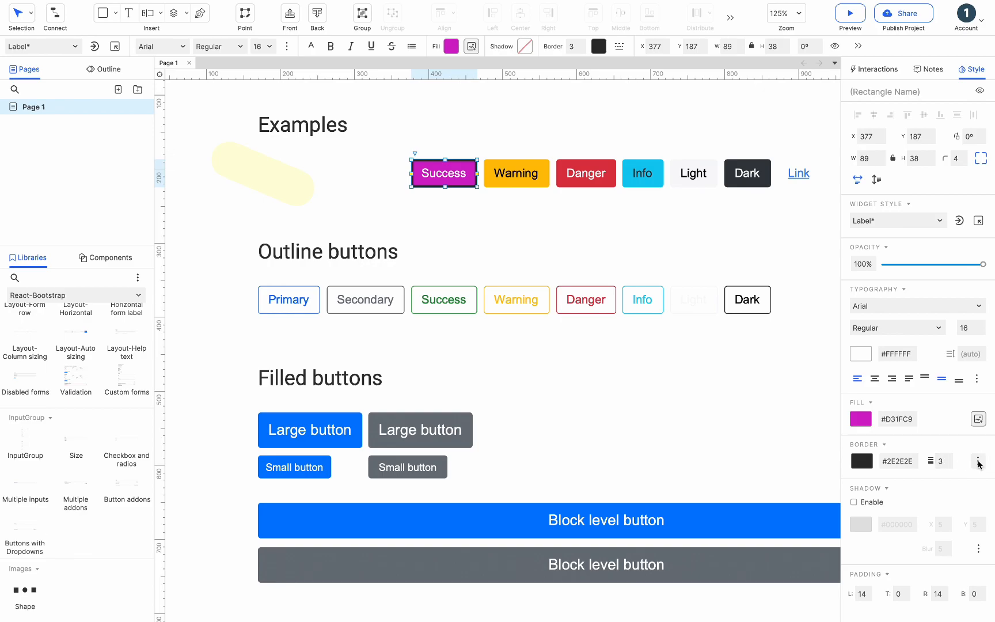
Step: Try hiding the top and left border sides of the magenta Success button, restoring both
{"action": "left_click", "coordinate": [978, 461]}
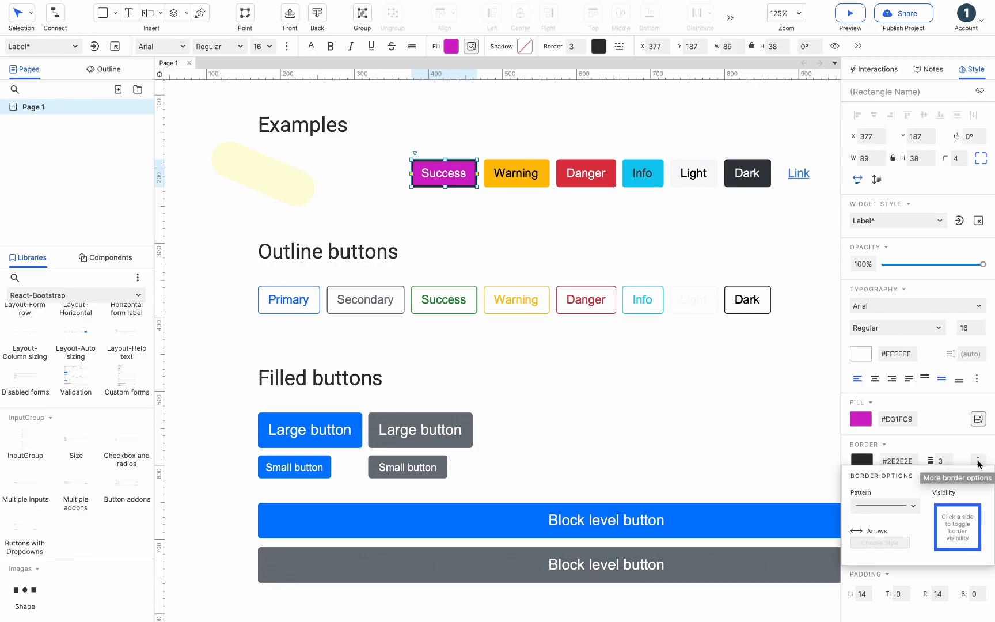
{"action": "left_click", "coordinate": [953, 505]}
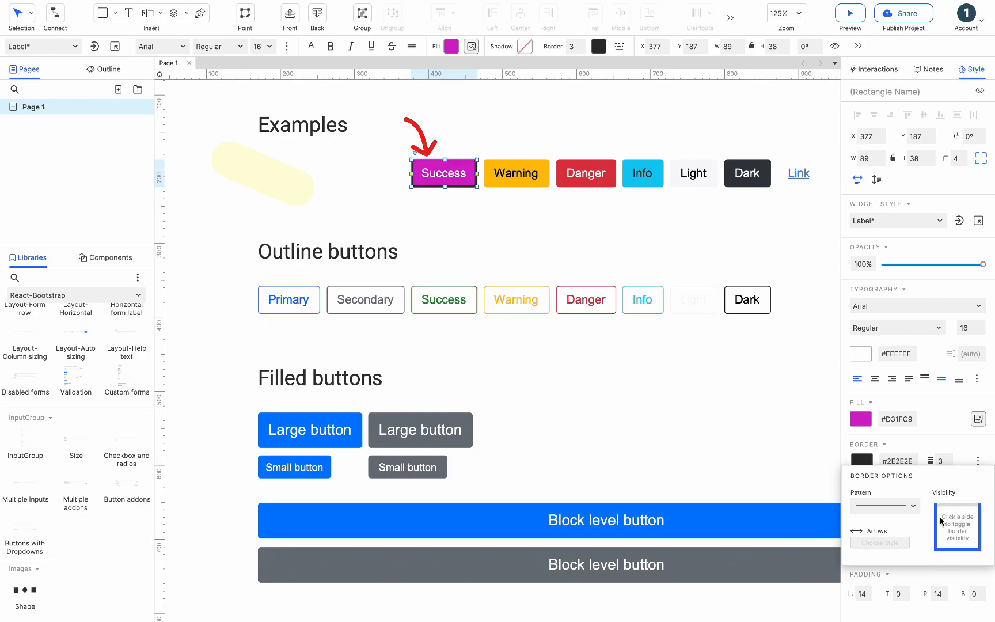
{"action": "left_click", "coordinate": [936, 524]}
{"action": "left_click", "coordinate": [936, 520]}
{"action": "left_click", "coordinate": [948, 505]}
Step: Set the magenta Success button's border pattern to dashed
{"action": "left_click", "coordinate": [885, 506]}
{"action": "left_click", "coordinate": [875, 562]}
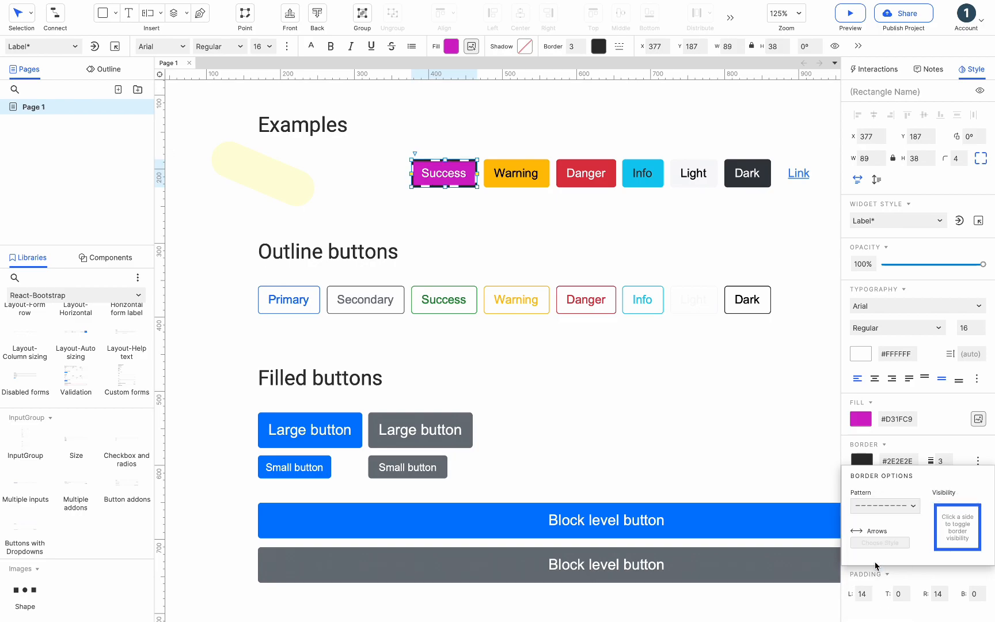
{"action": "left_click", "coordinate": [879, 545]}
{"action": "left_click", "coordinate": [951, 449]}
Step: Enable the shadow on the magenta Success button and set its border thickness to 0
{"action": "left_click", "coordinate": [868, 504]}
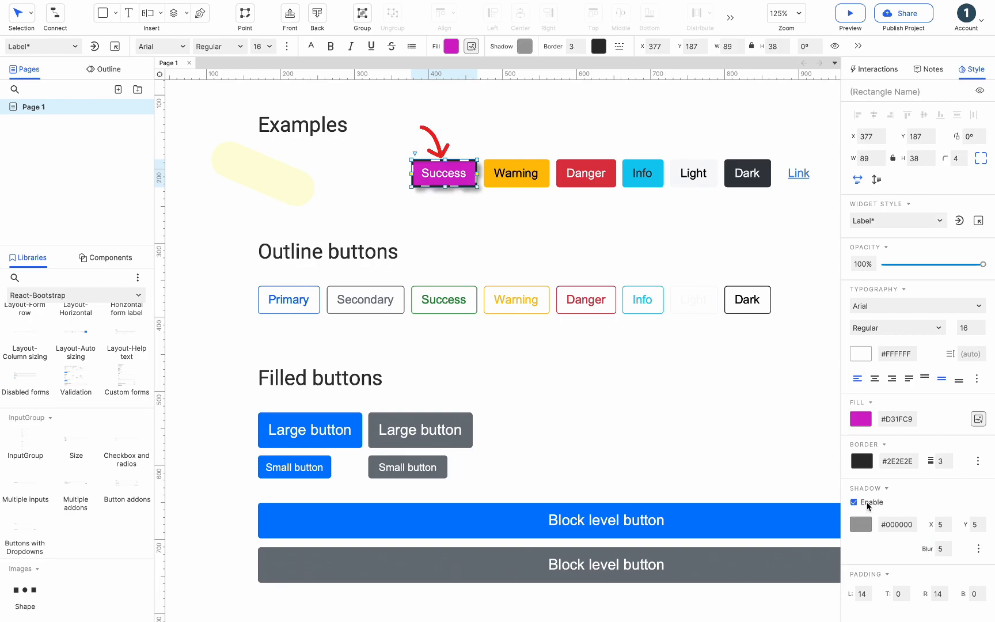
{"action": "triple_click", "coordinate": [950, 463]}
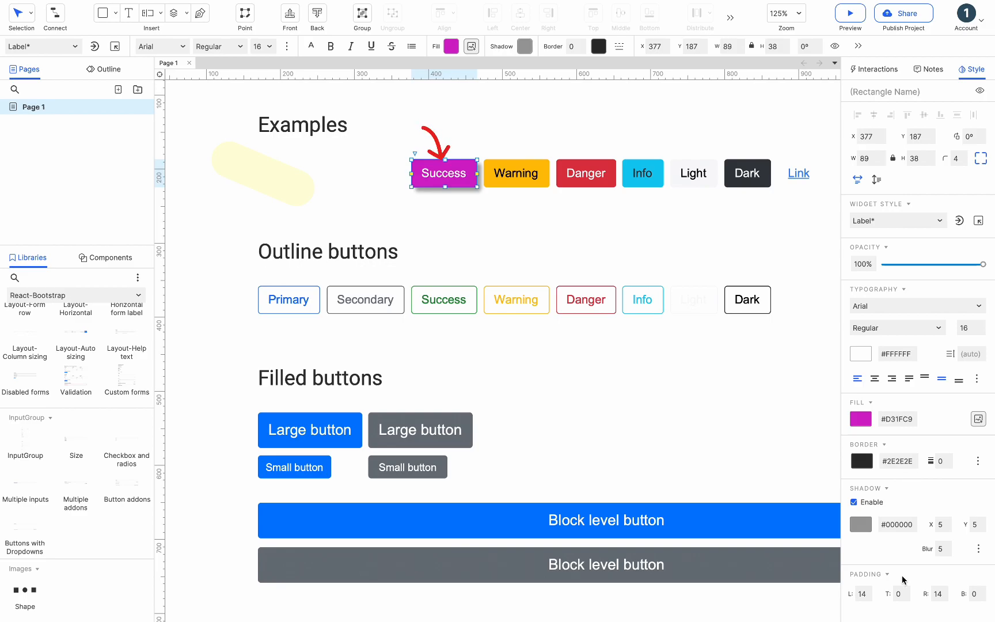
Step: Set the magenta Success button's top padding to 13 and bottom padding to 14, and fit its height to the text
{"action": "left_click", "coordinate": [906, 591]}
{"action": "left_click", "coordinate": [983, 589]}
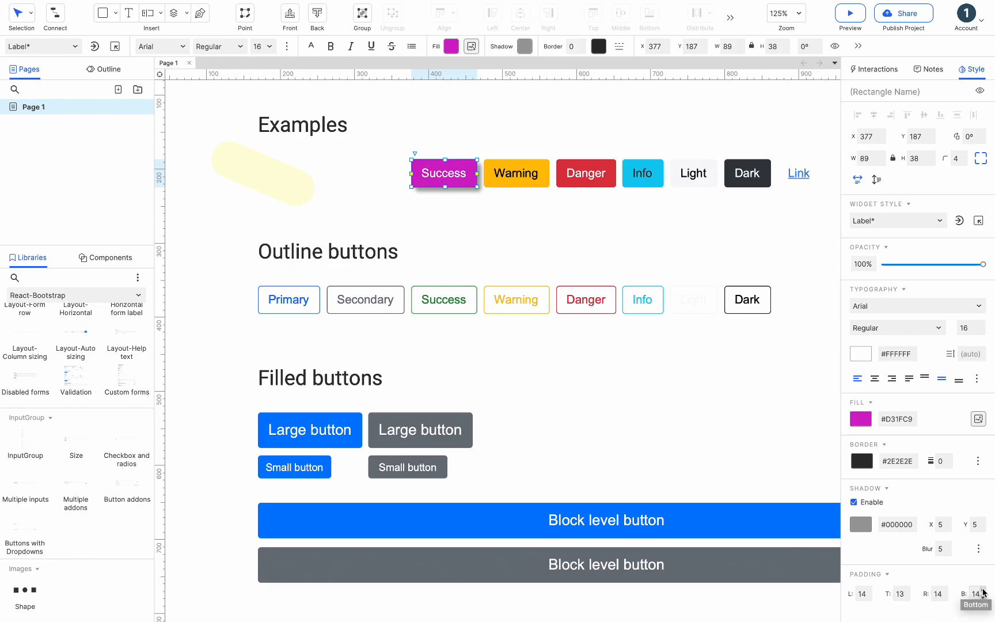
{"action": "left_click", "coordinate": [877, 181]}
{"action": "left_click", "coordinate": [555, 214]}
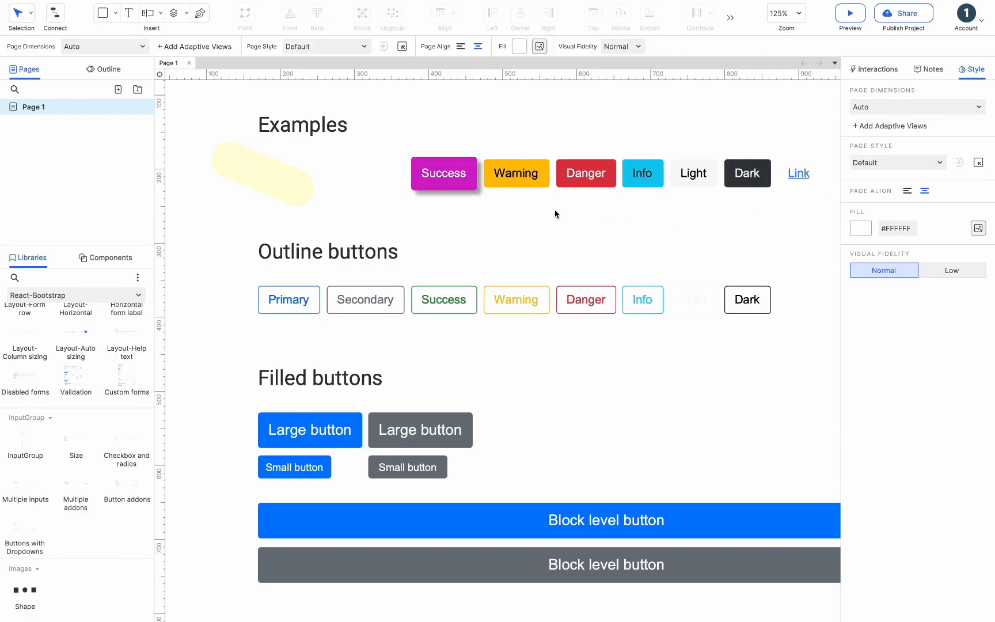
Step: Move the magenta Success button left to about X 311 and change its text to "Success Button"
{"action": "left_click", "coordinate": [459, 184]}
{"action": "left_click_drag", "start_coordinate": [460, 184], "coordinate": [411, 183]}
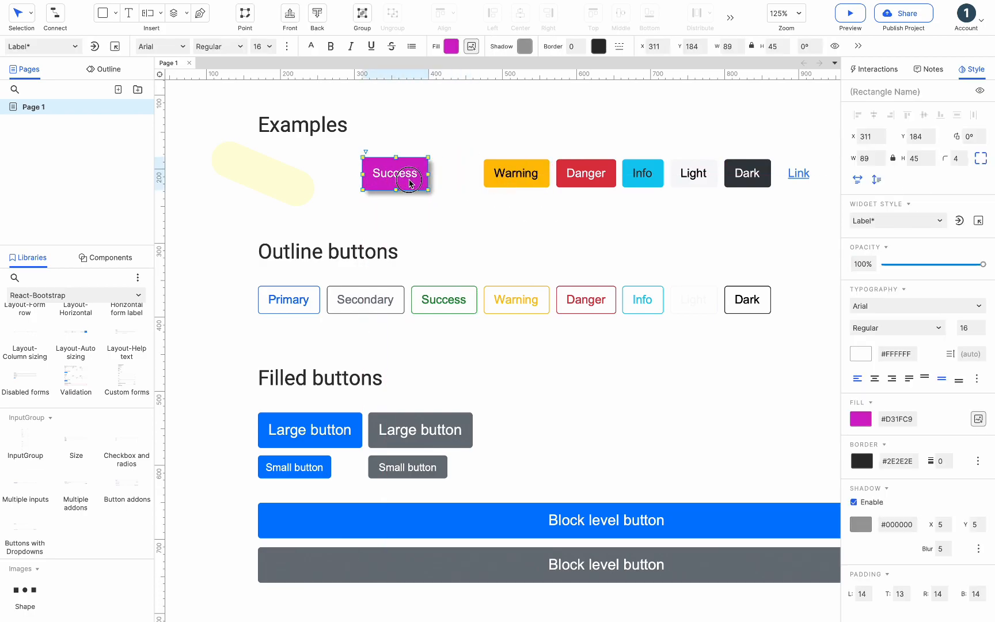
{"action": "double_click", "coordinate": [418, 180]}
{"action": "left_click", "coordinate": [418, 179]}
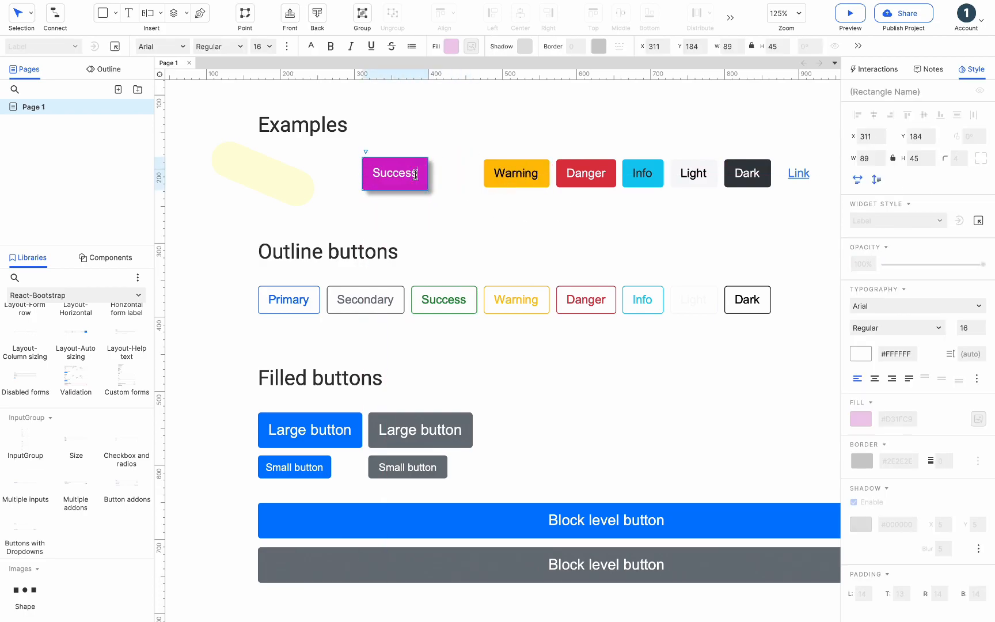
{"action": "type", "text": "BV"}
{"action": "key", "text": "BackSpace"}
{"action": "type", "text": "utton"}
{"action": "left_click", "coordinate": [422, 223]}
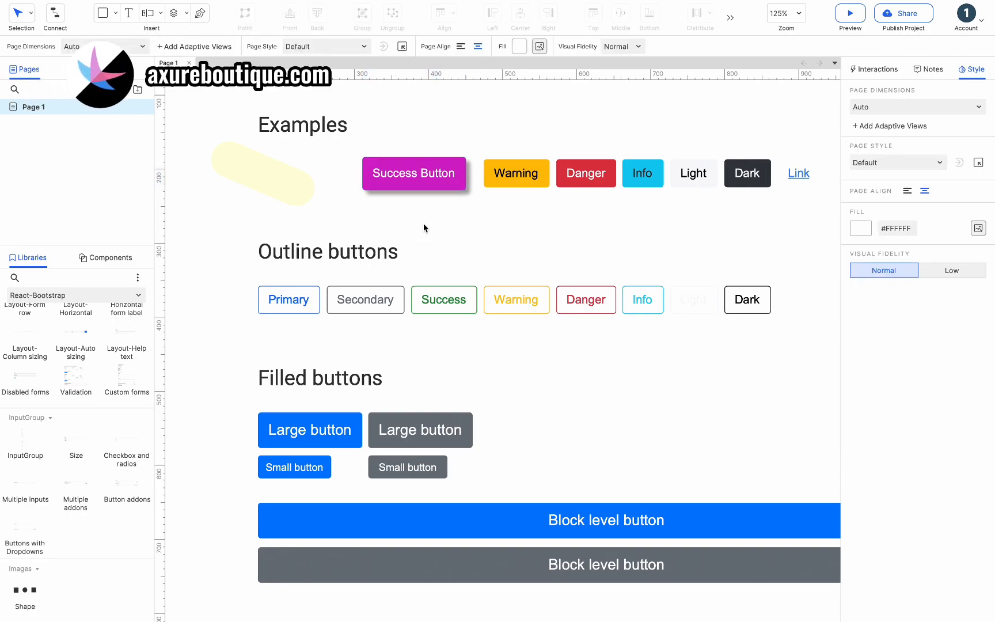